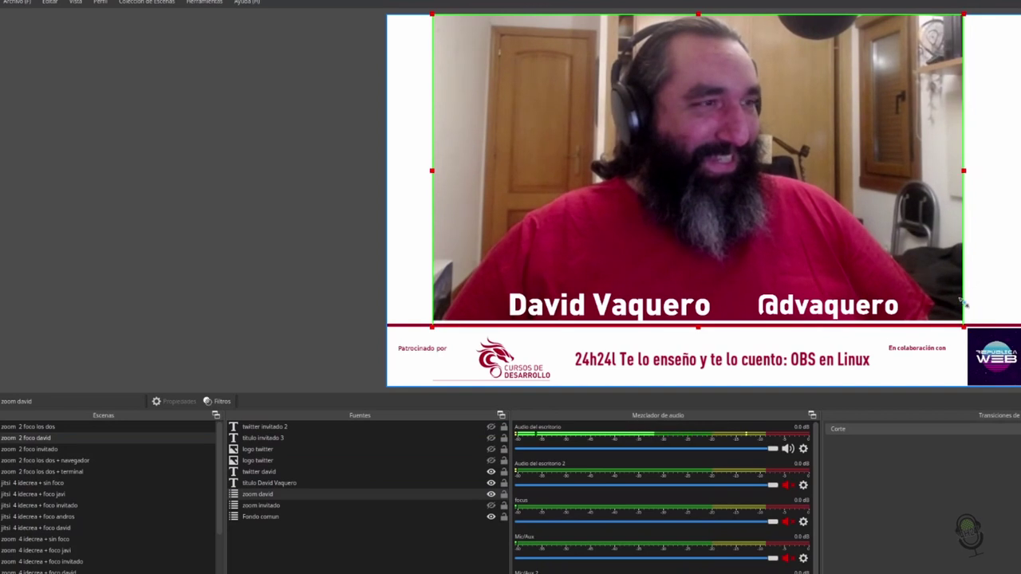
- Move the host's camera source slightly to the right on the canvas and switch to the scene "zoom 2 foco los dos"
left_click_drag(742, 209, 757, 206)
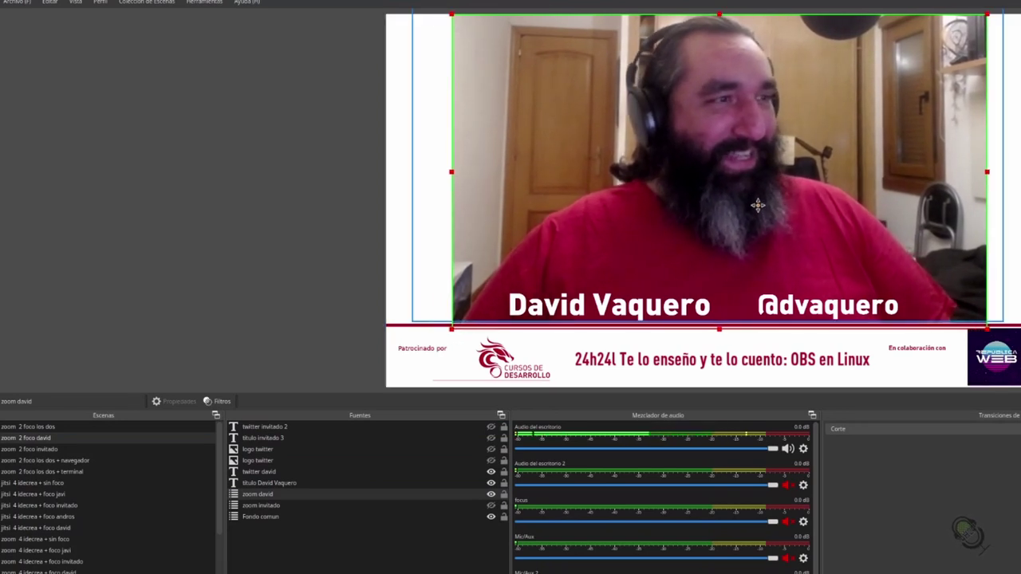
left_click(301, 282)
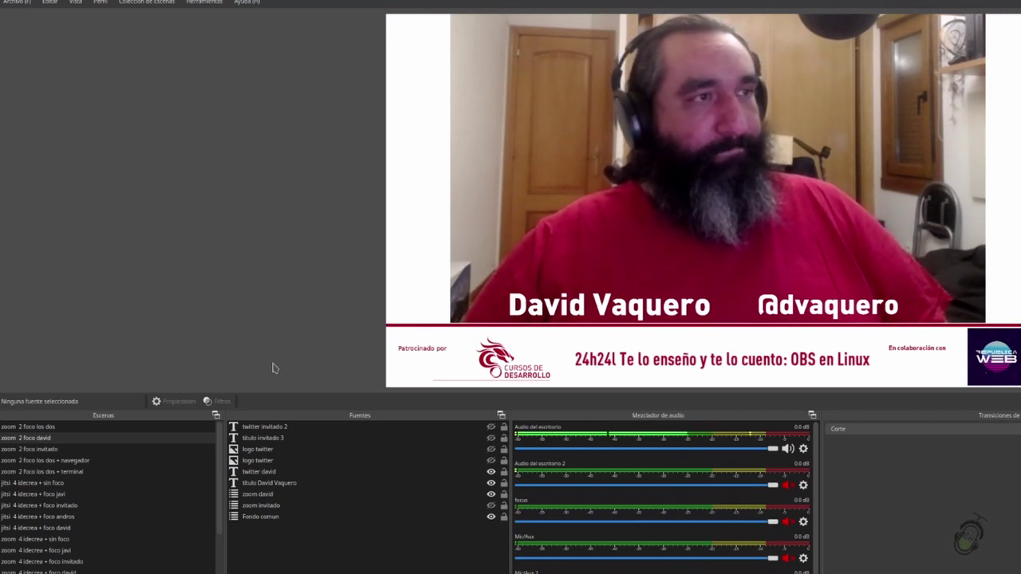
left_click(101, 427)
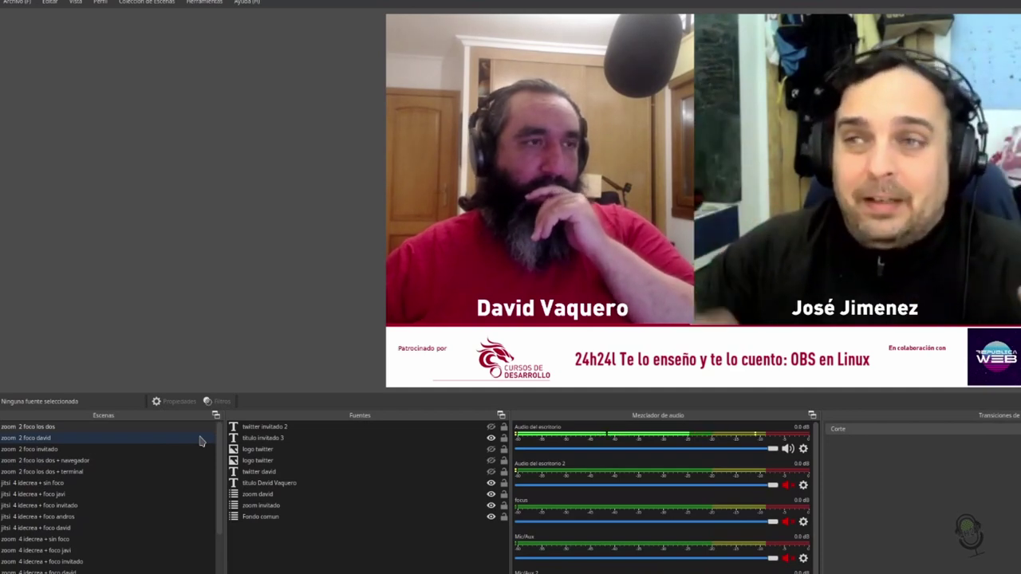
left_click(149, 462)
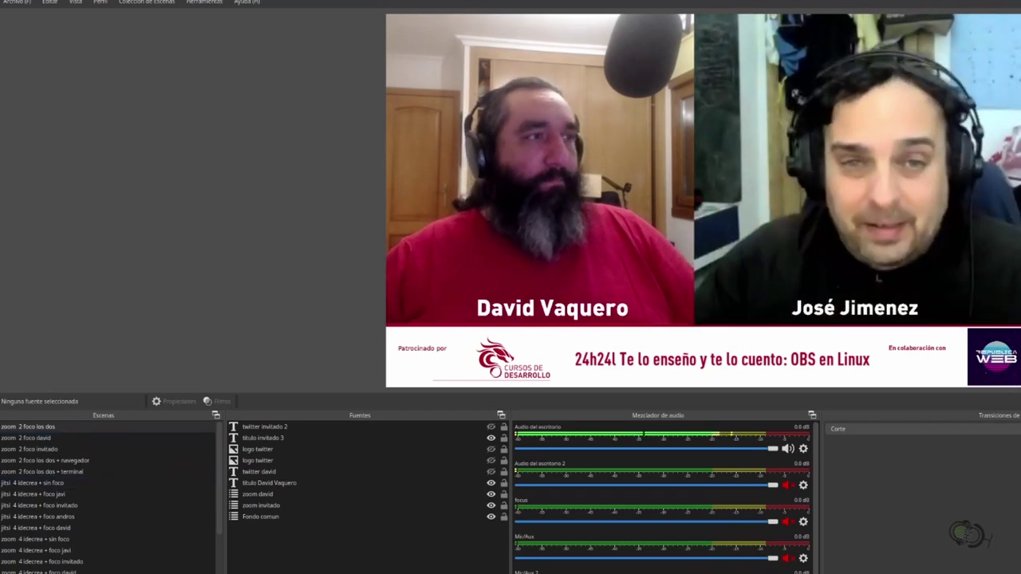
- In the zoom scene directly below "zoom invitado", add a new window capture (Xcomposite) source named "adsasdas"
scroll(108, 494, "up", 10)
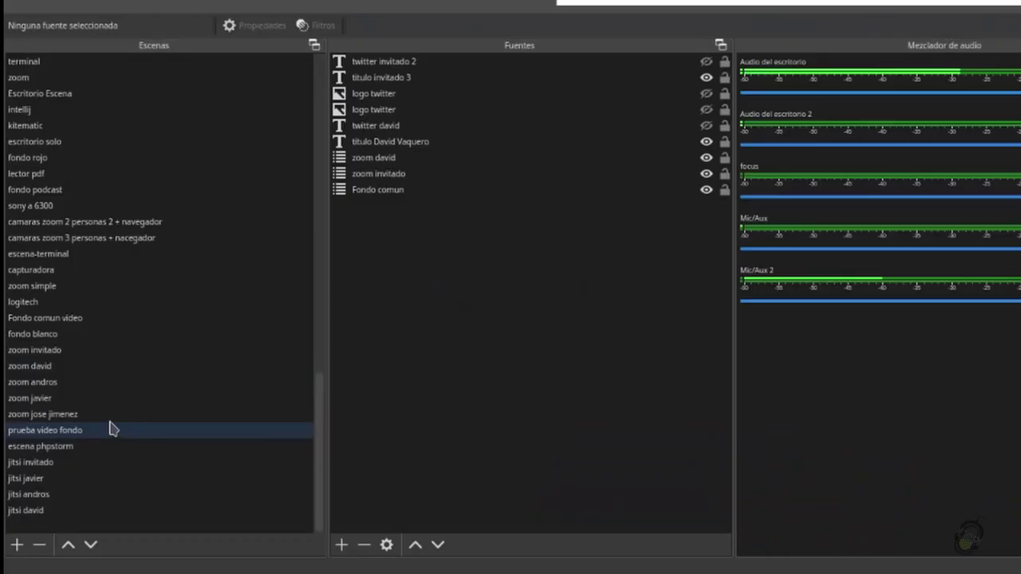
left_click(52, 371)
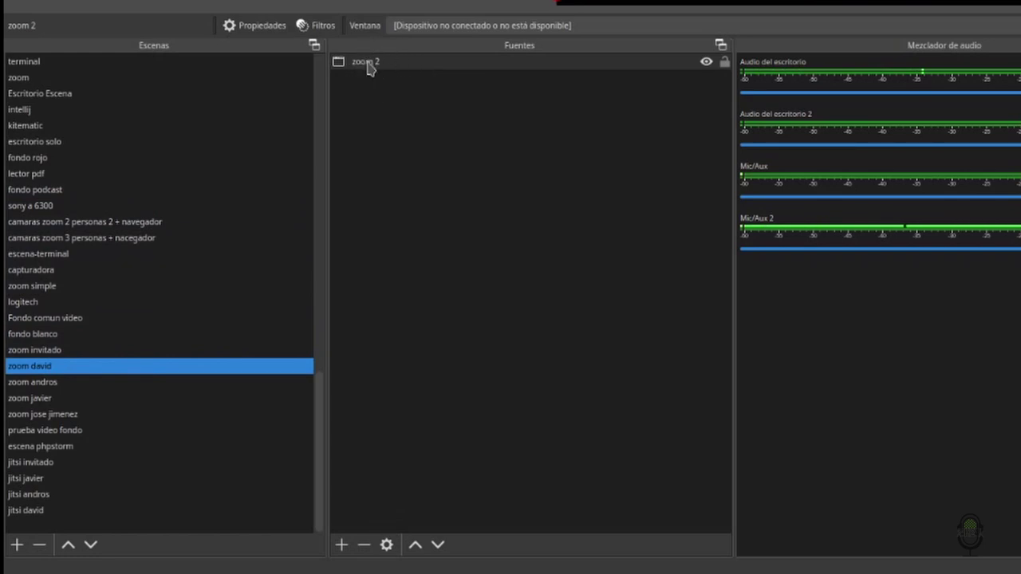
left_click(343, 547)
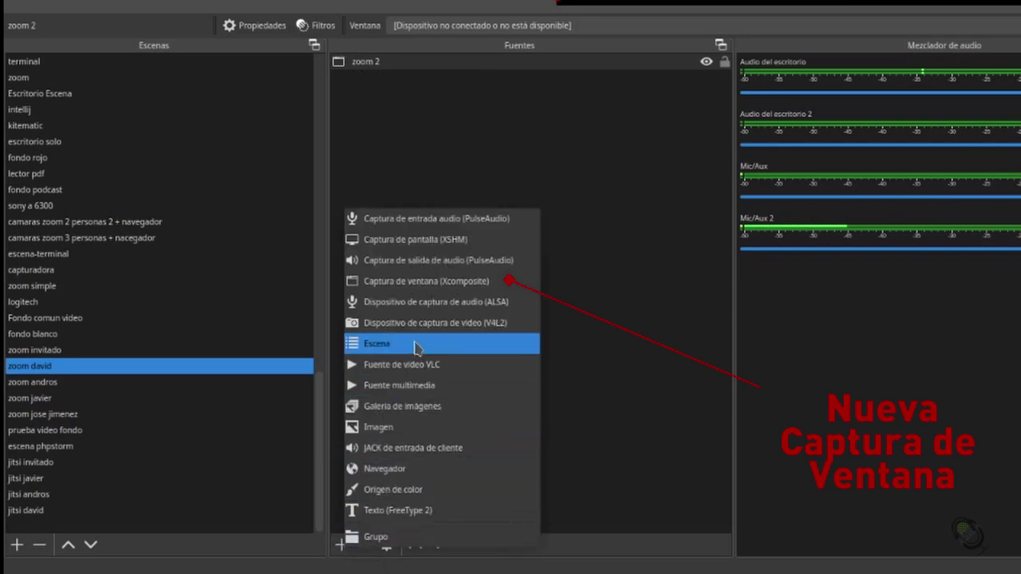
left_click(473, 287)
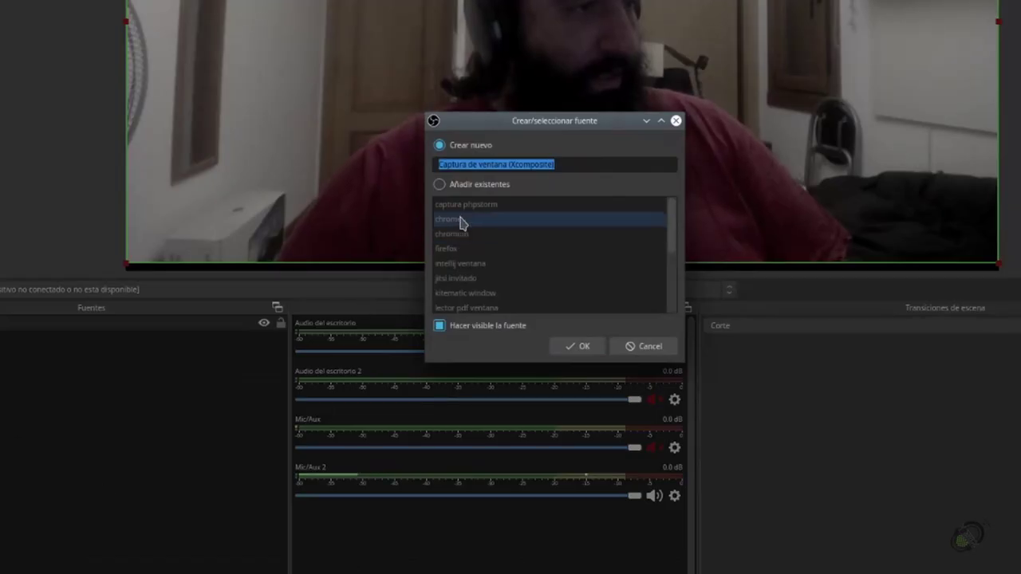
type("adsasdas")
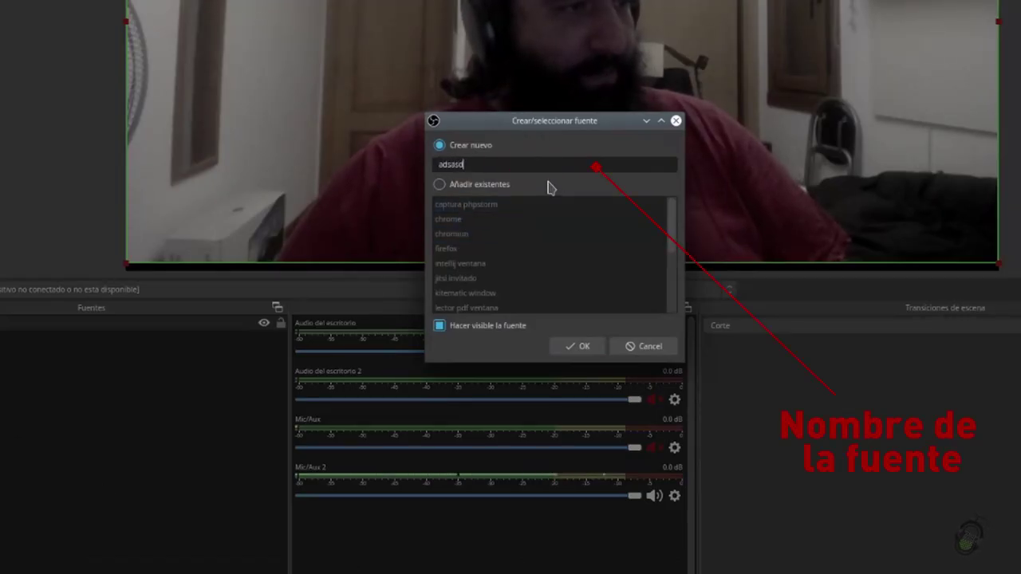
left_click(582, 352)
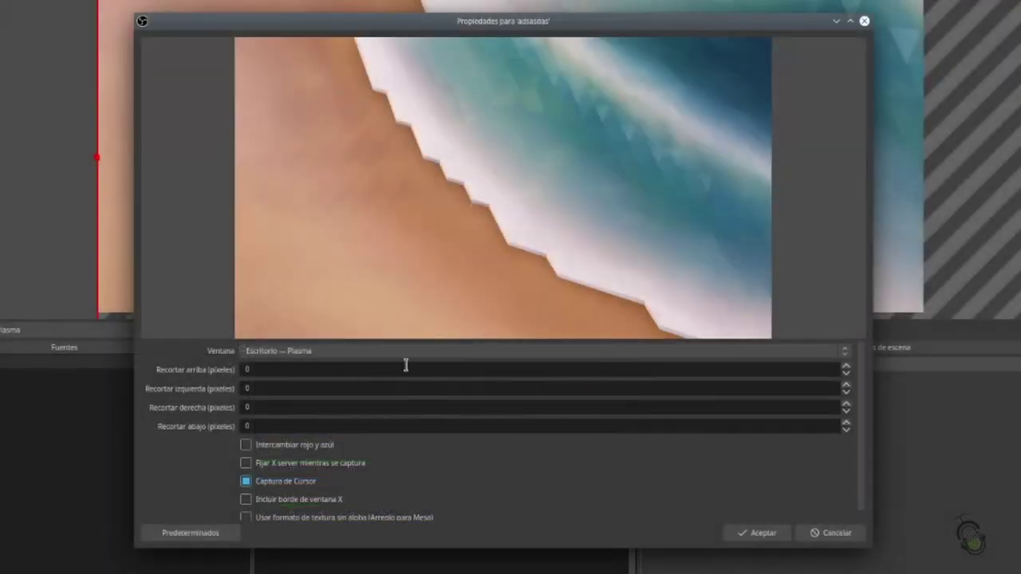
- Choose the Telegram (87350) window as the capture target of the adsasdas source and cancel its properties
left_click(431, 353)
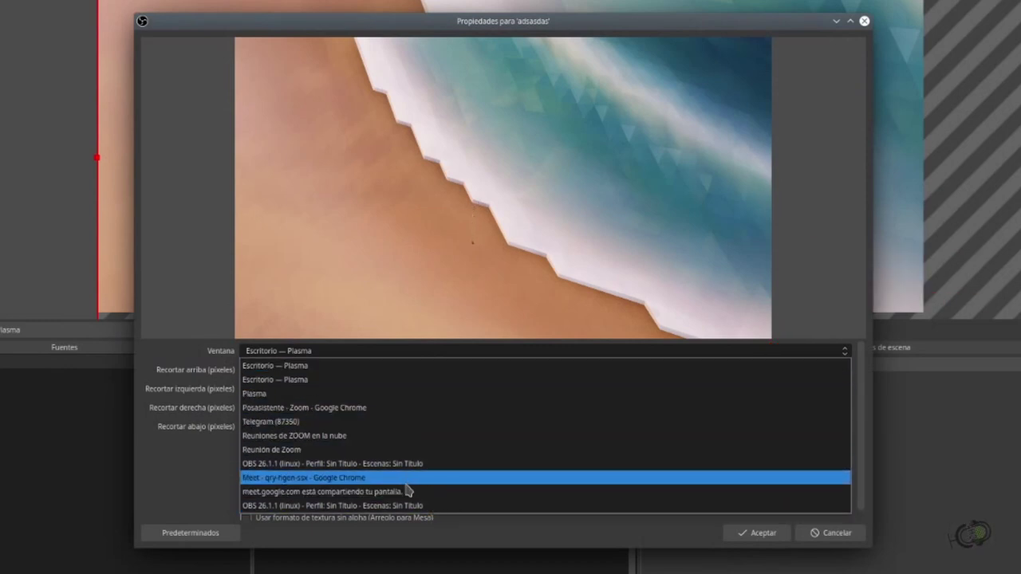
left_click(381, 422)
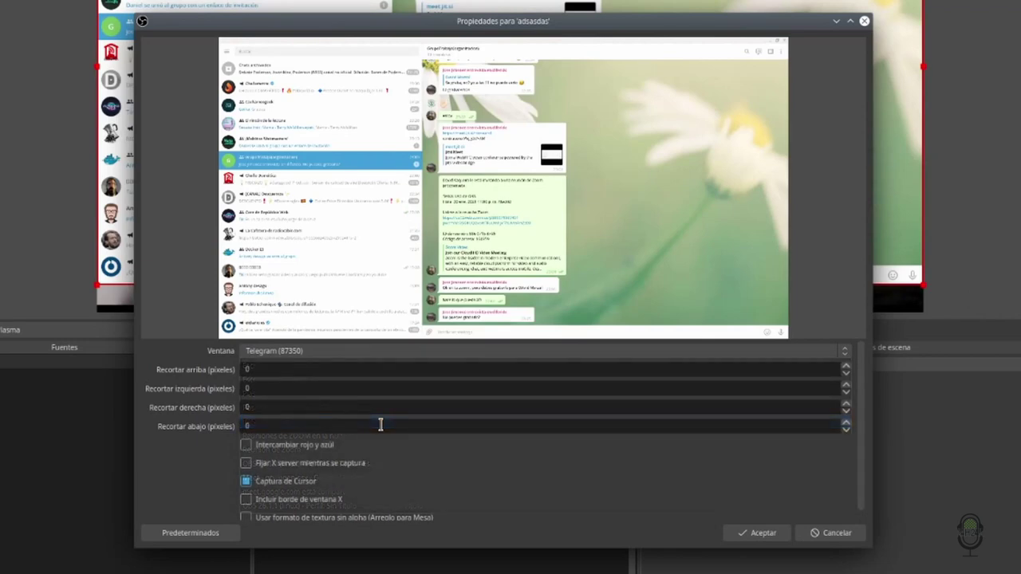
left_click(834, 533)
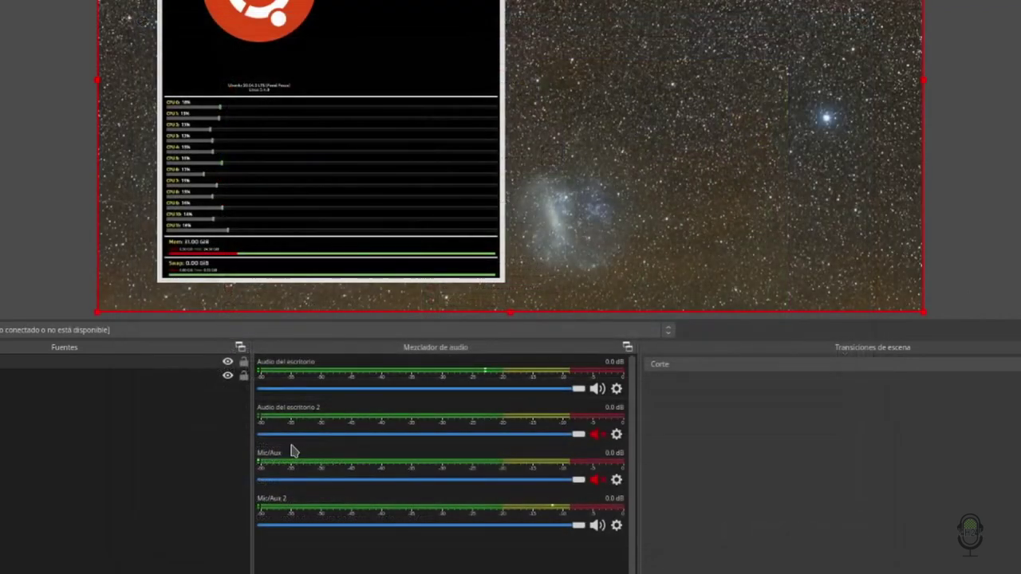
- Delete the adsasdas source from the scene and confirm the removal
left_click(143, 364)
right_click(144, 364)
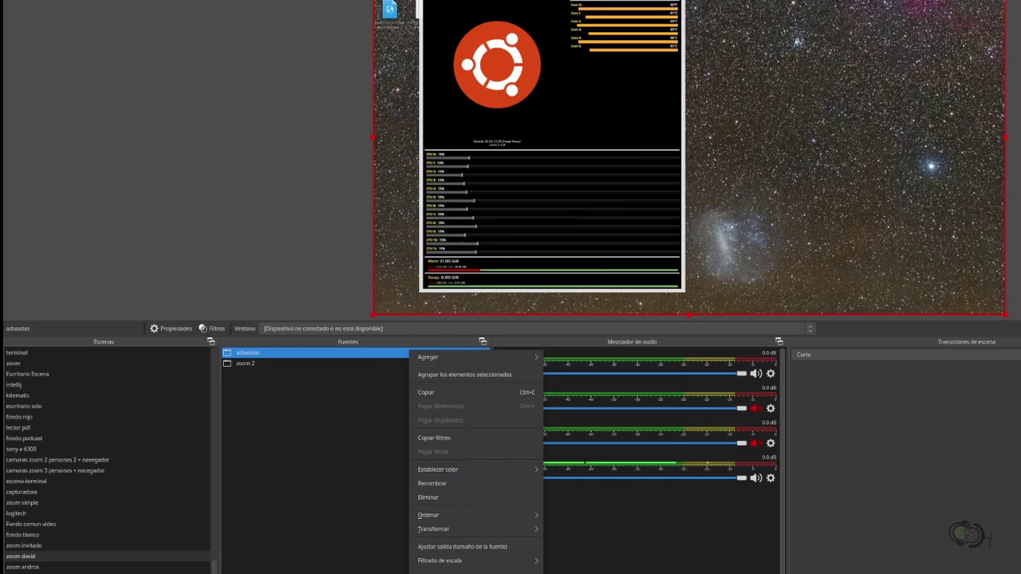
left_click(458, 497)
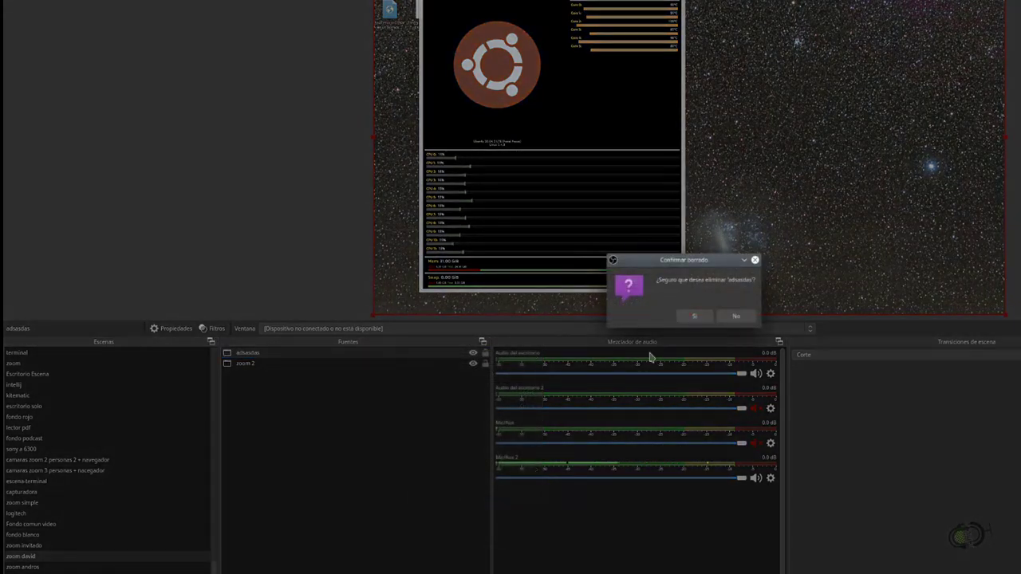
left_click(695, 317)
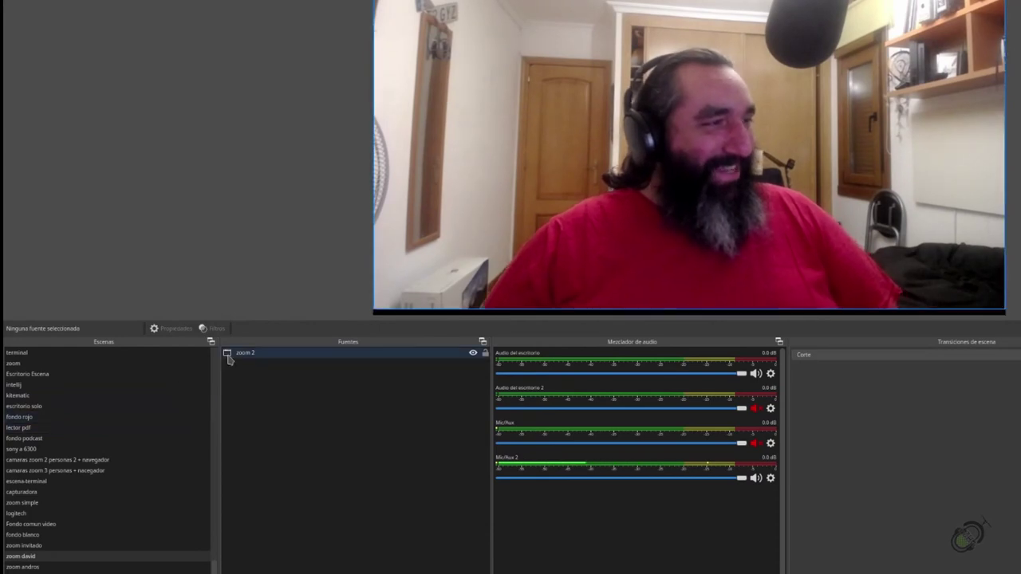
left_click(267, 357)
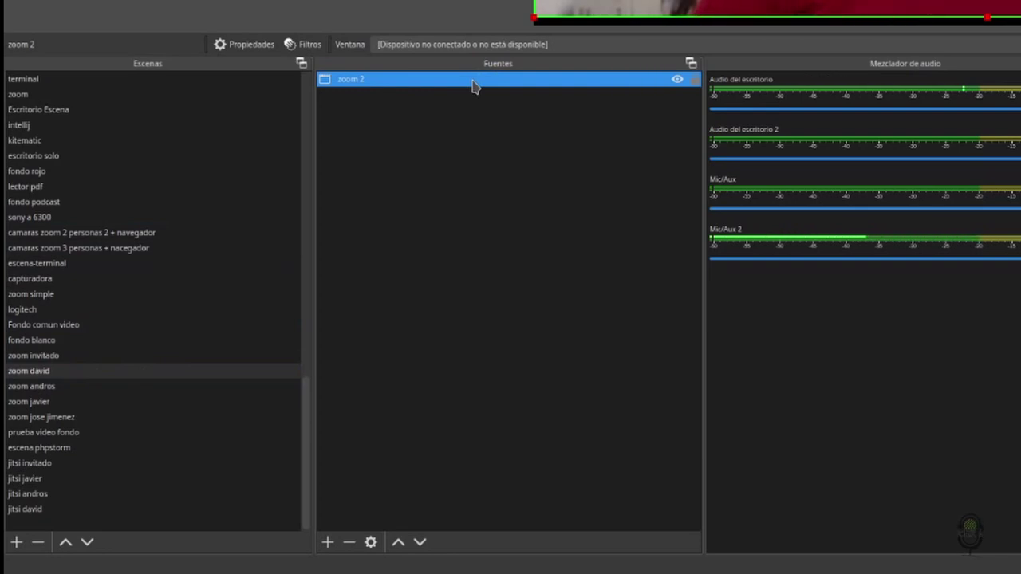
right_click(47, 375)
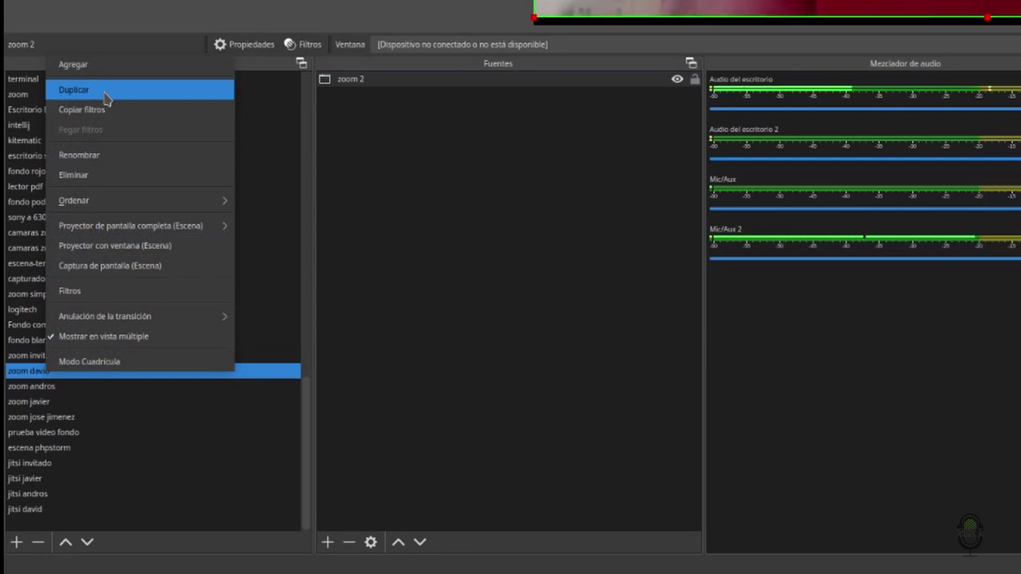
key("Escape")
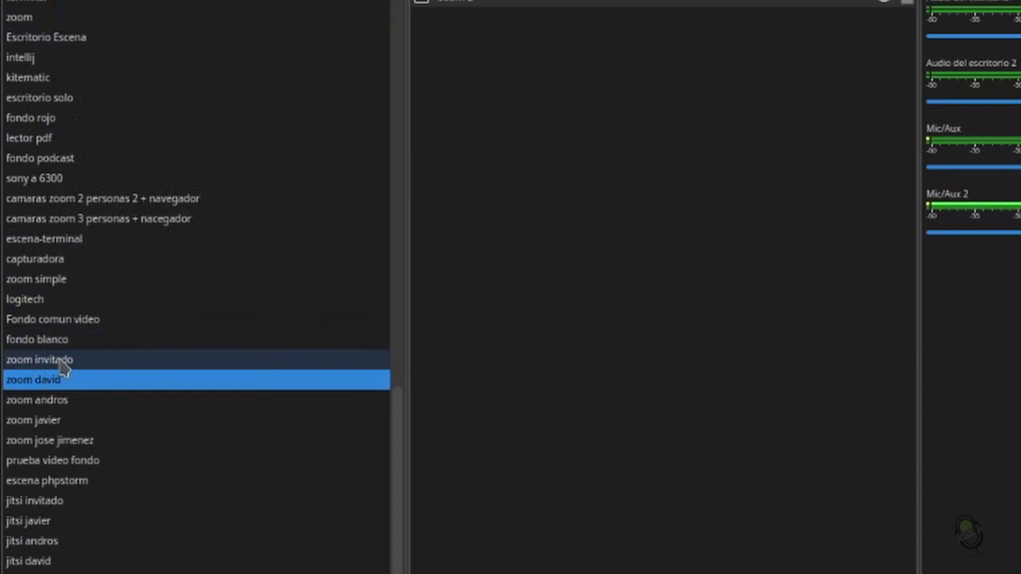
- Compare how each participant's zoom scene crops the shared zoom 2 window capture, ending on the source in "zoom invitado"
left_click(64, 363)
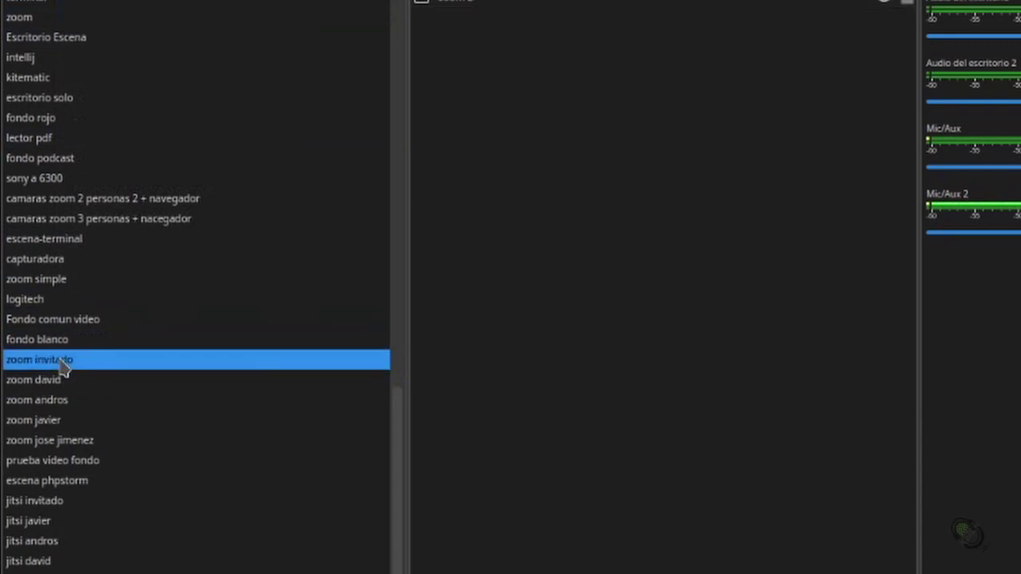
left_click(54, 423)
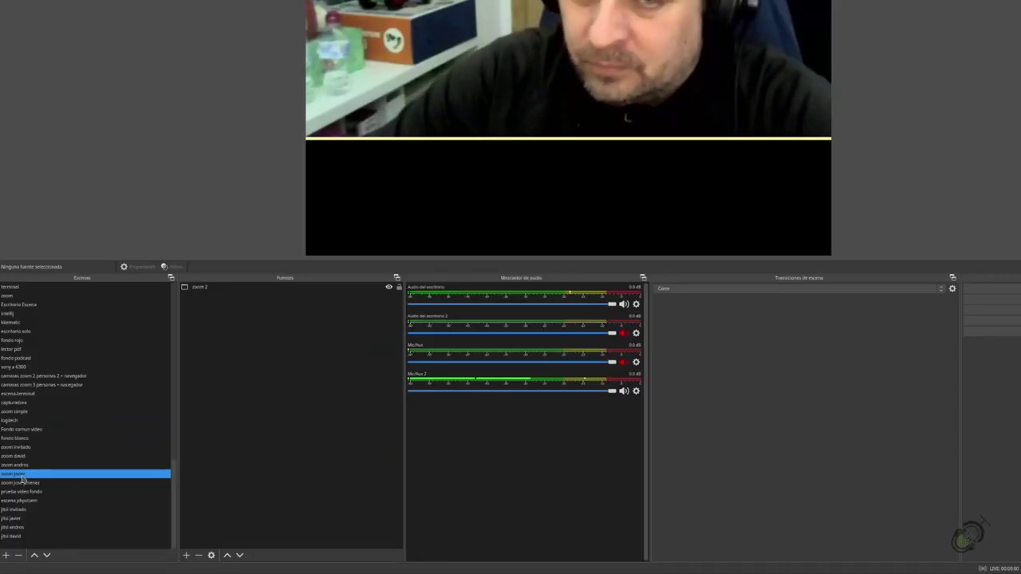
left_click(25, 466)
left_click(27, 457)
left_click(31, 448)
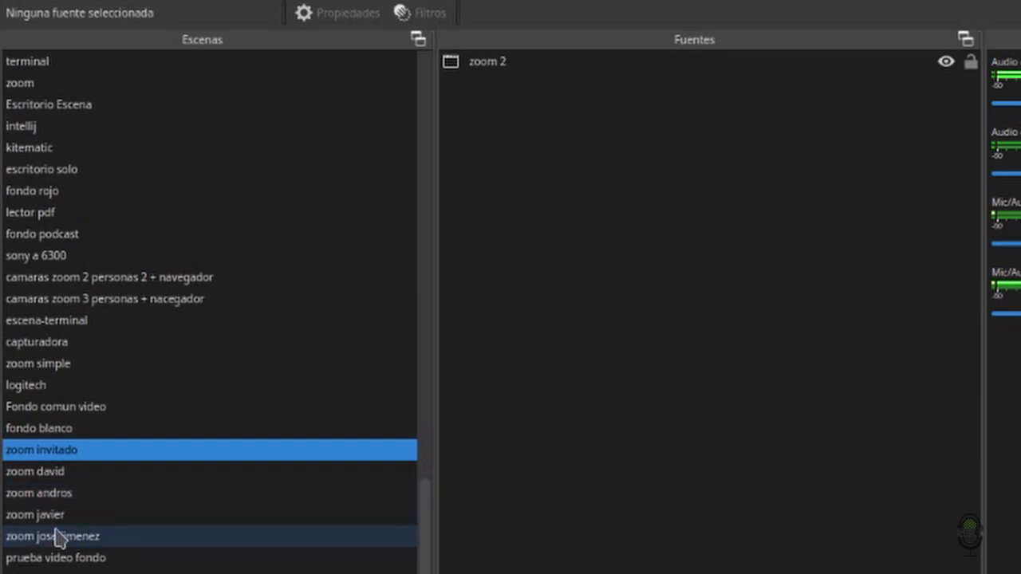
left_click(68, 517)
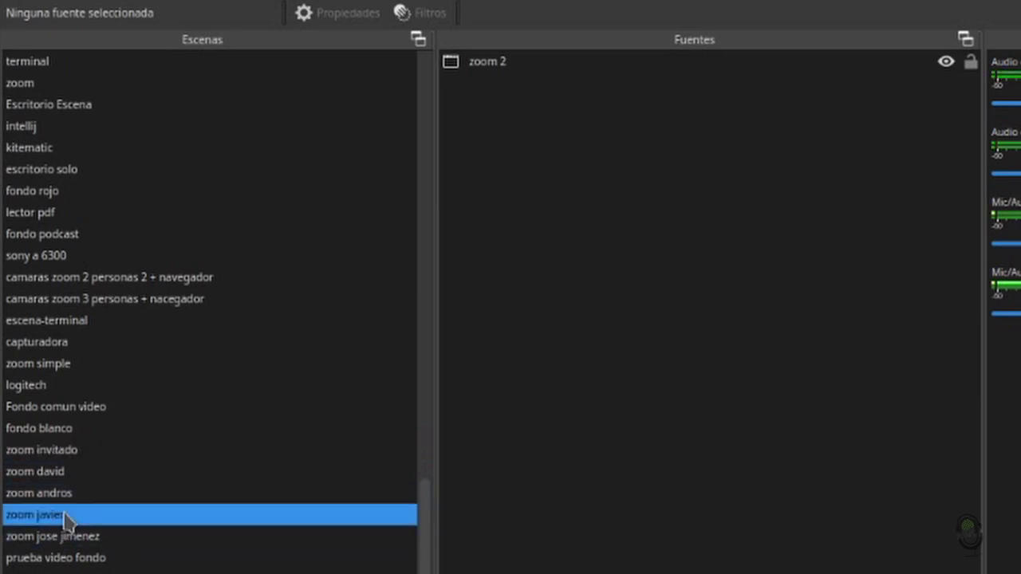
left_click(25, 480)
left_click(25, 471)
left_click(26, 463)
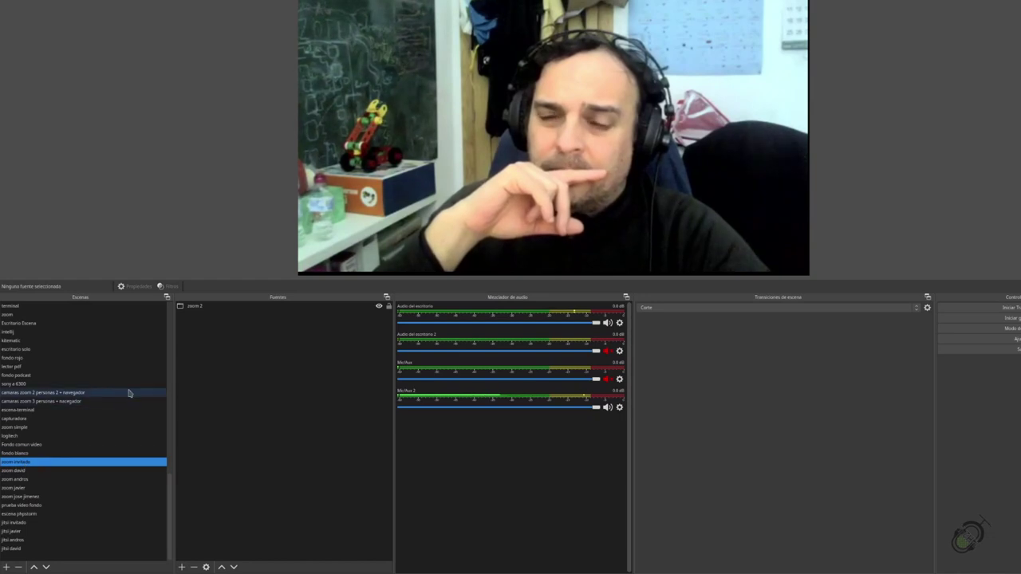
left_click(213, 308)
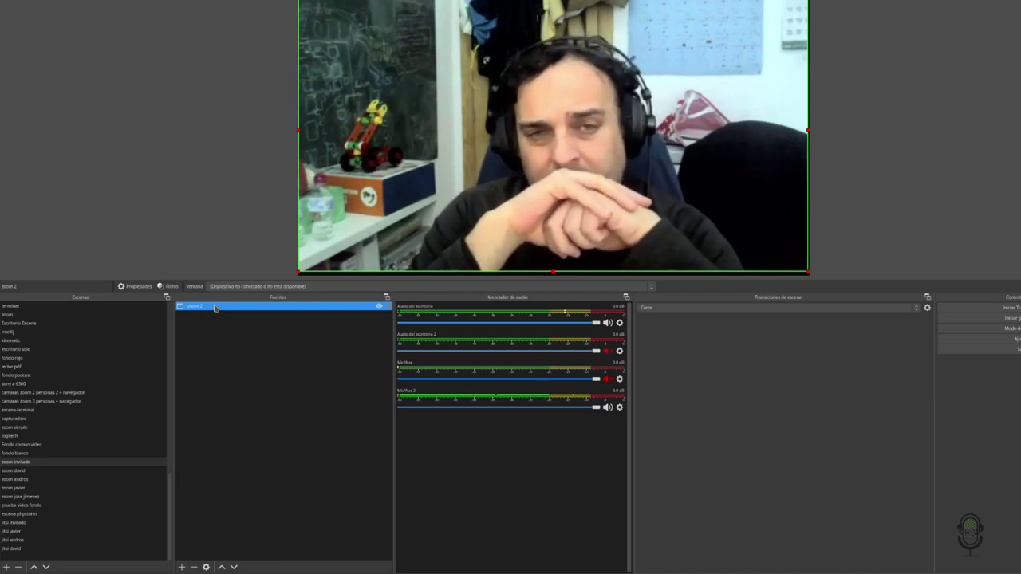
- In the zoom scene two below "zoom invitado", shrink the zoom 2 source to about a fifth of the canvas width
left_click(35, 483)
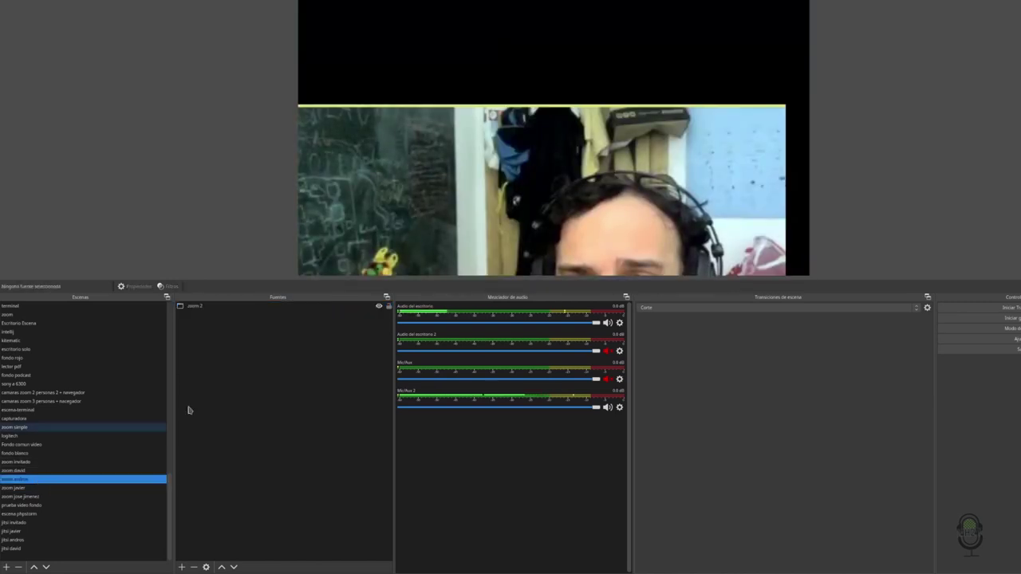
left_click(260, 310)
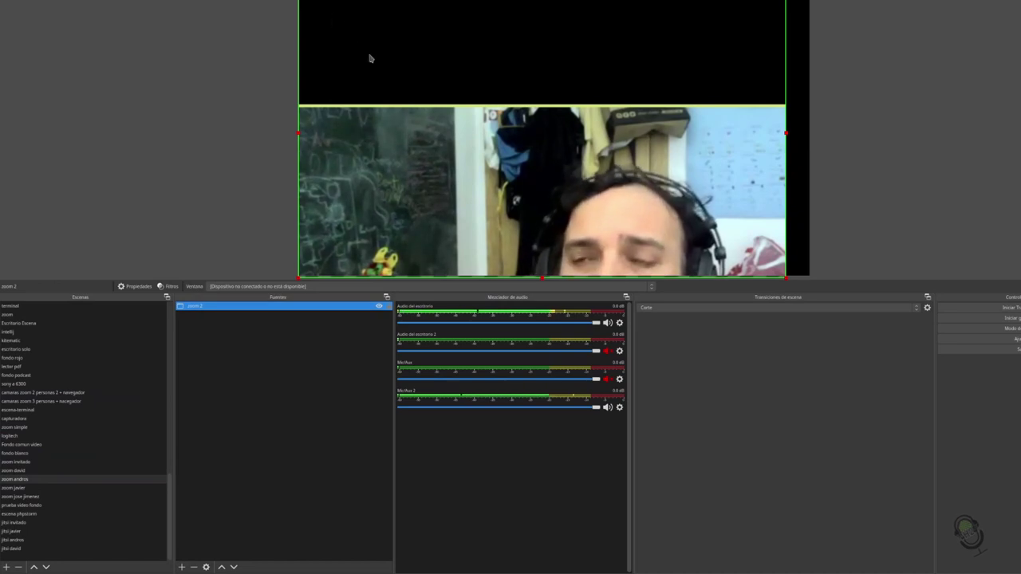
left_click_drag(300, 2, 594, 48)
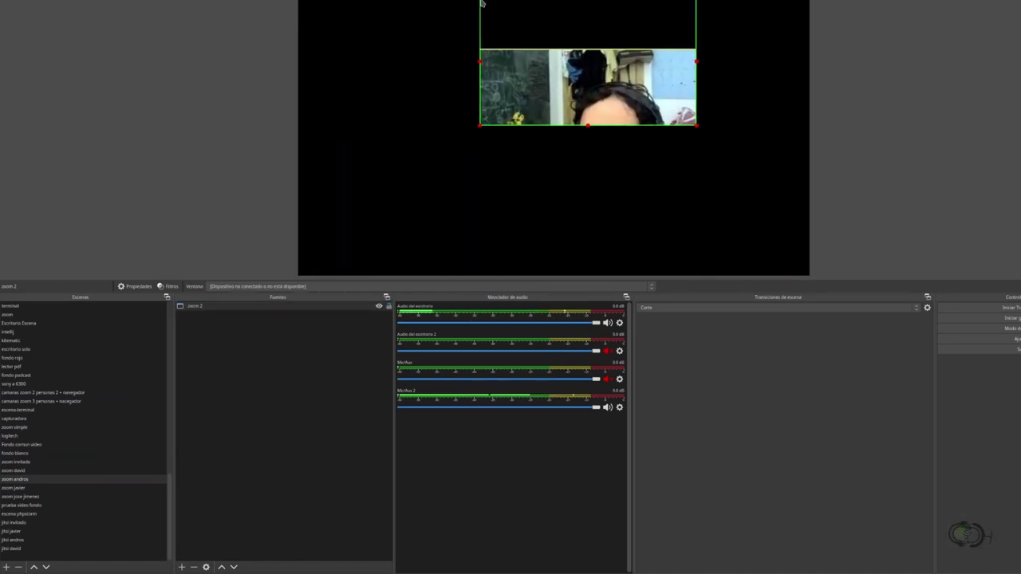
left_click_drag(479, 2, 584, 58)
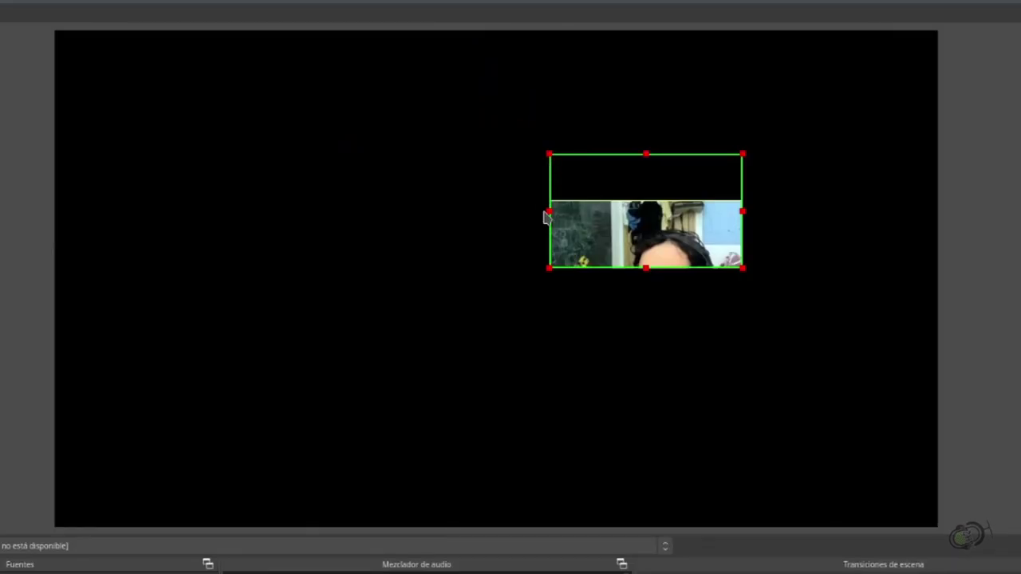
- Remove the crop from all four sides of the zoom 2 source to expose the whole Zoom meeting window
left_click_drag(546, 213, 106, 215)
left_click_drag(515, 269, 598, 415)
left_click_drag(744, 278, 797, 278)
left_click_drag(542, 153, 541, 44)
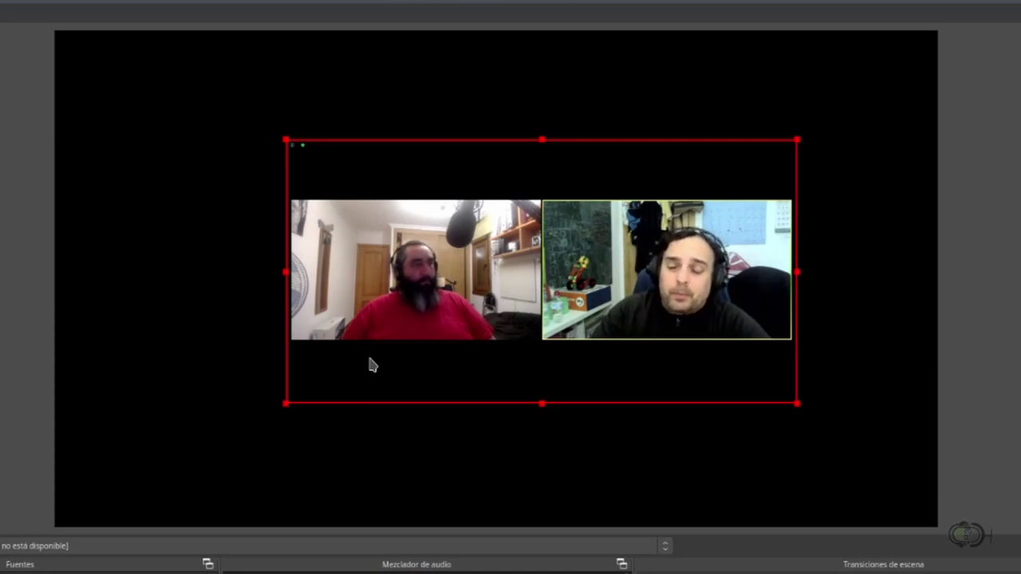
- Move the uncropped zoom 2 source to the canvas's upper-left corner and enlarge it to nearly the full canvas width
left_click_drag(456, 278, 224, 177)
left_click_drag(566, 302, 878, 484)
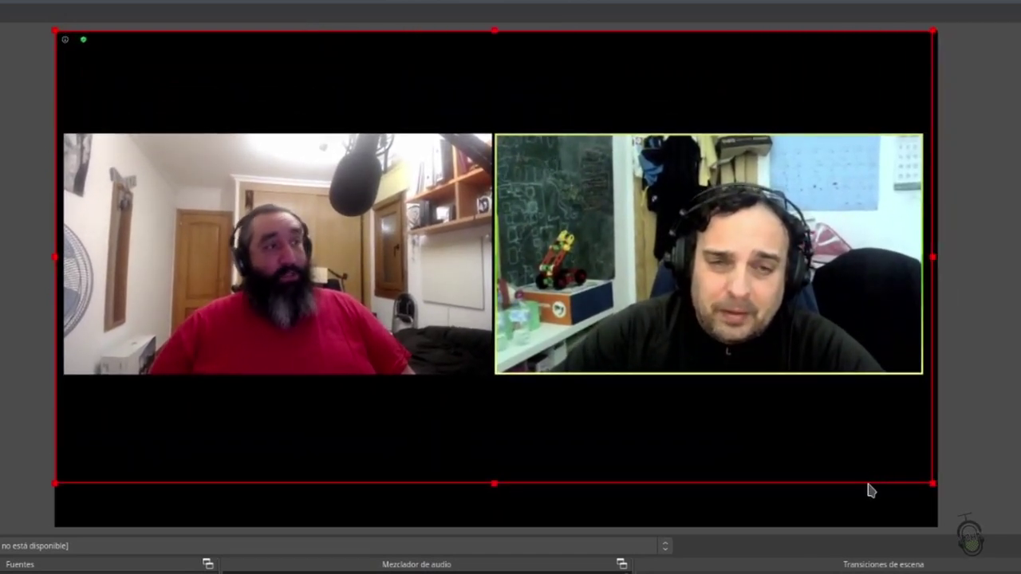